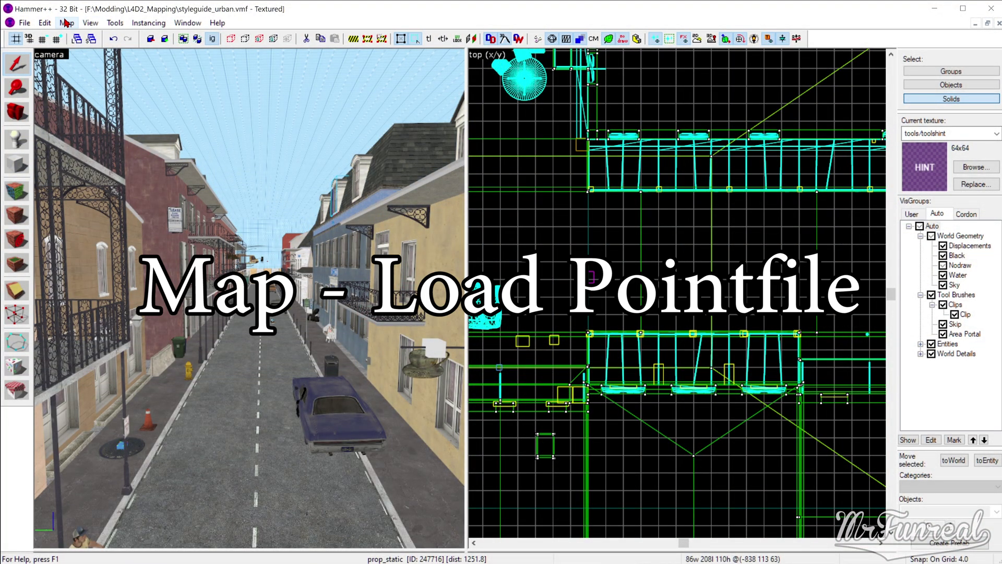
Load the map's default leak pointfile and pull the camera back along the trail.
left_click(67, 24)
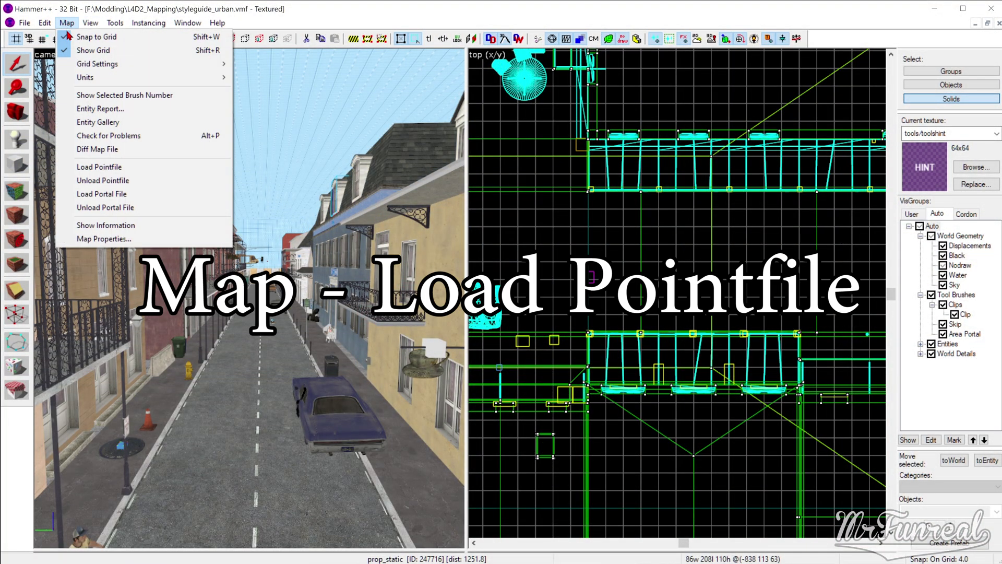
left_click(93, 170)
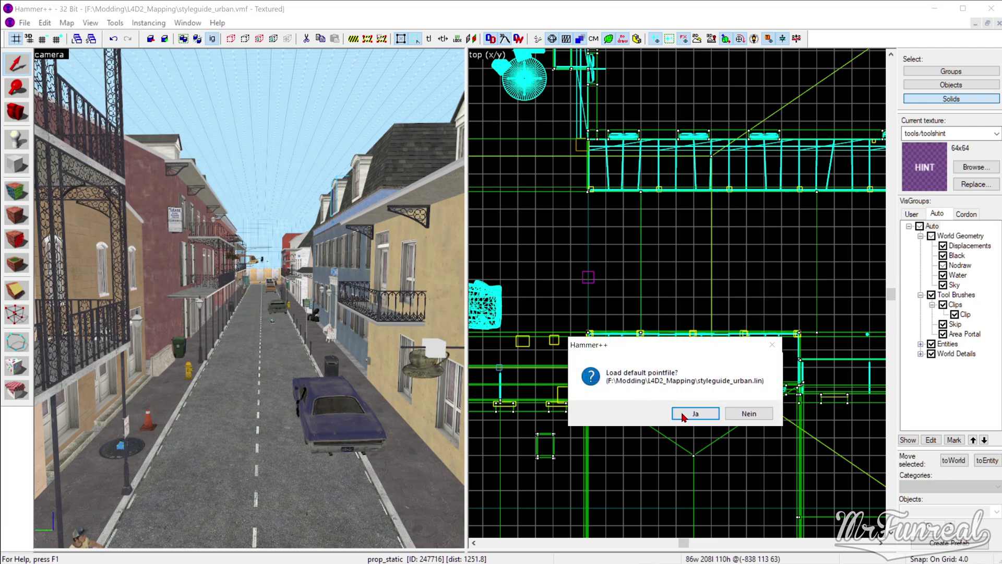
left_click(683, 418)
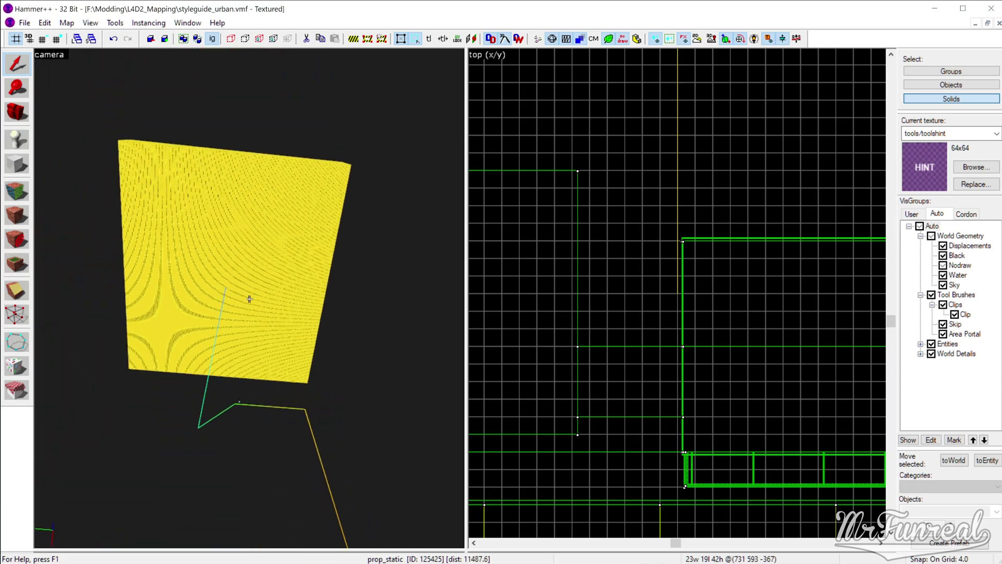
key("s")
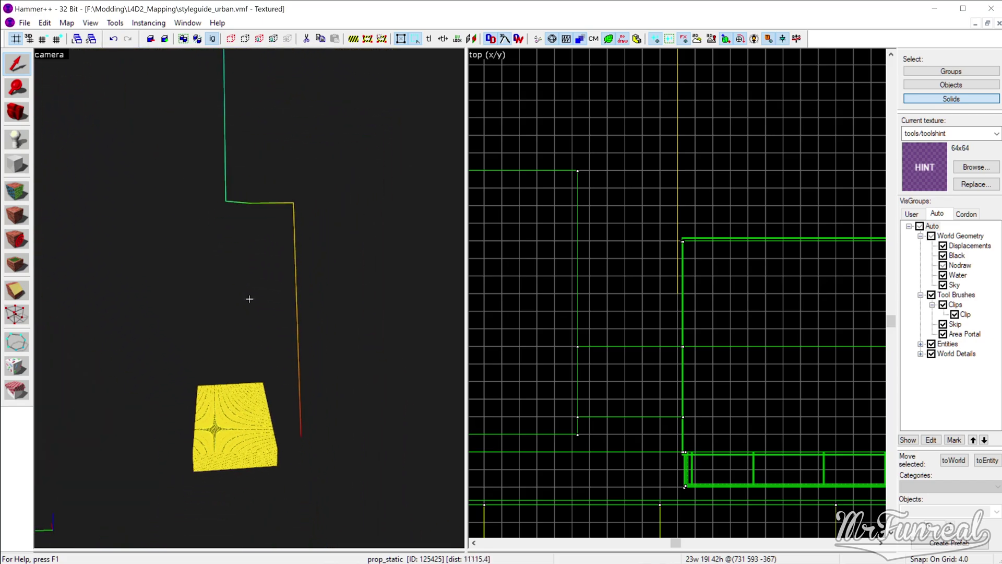
key("z")
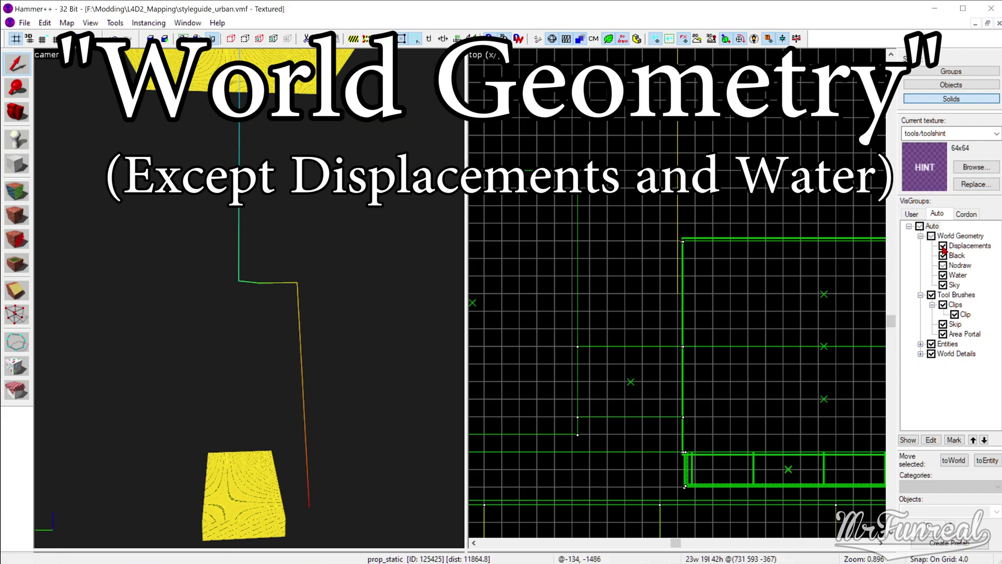
Hide displacements, tool brushes, entities and world details, keeping area portals visible.
left_click(944, 248)
left_click(931, 295)
left_click(932, 344)
left_click(931, 353)
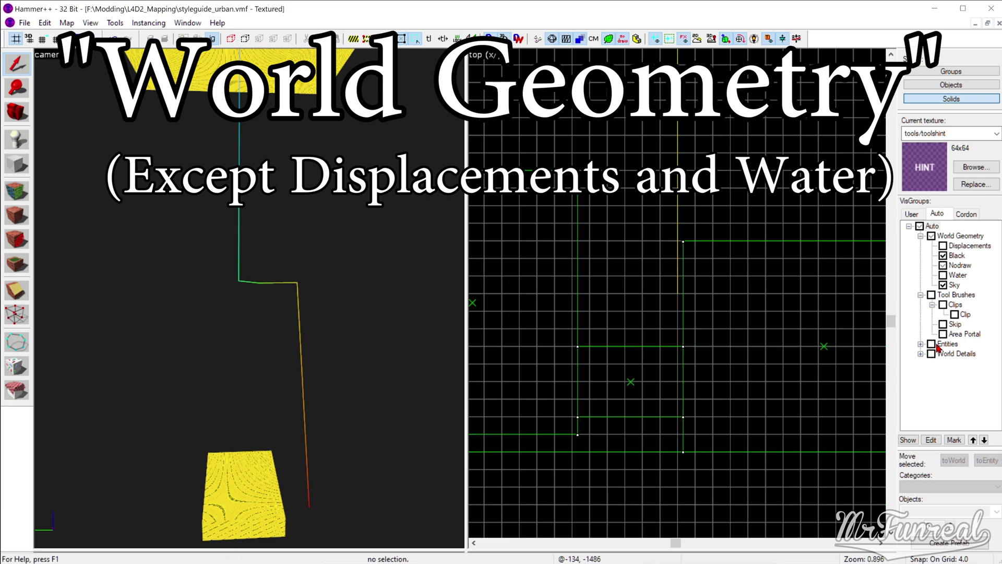
left_click(943, 335)
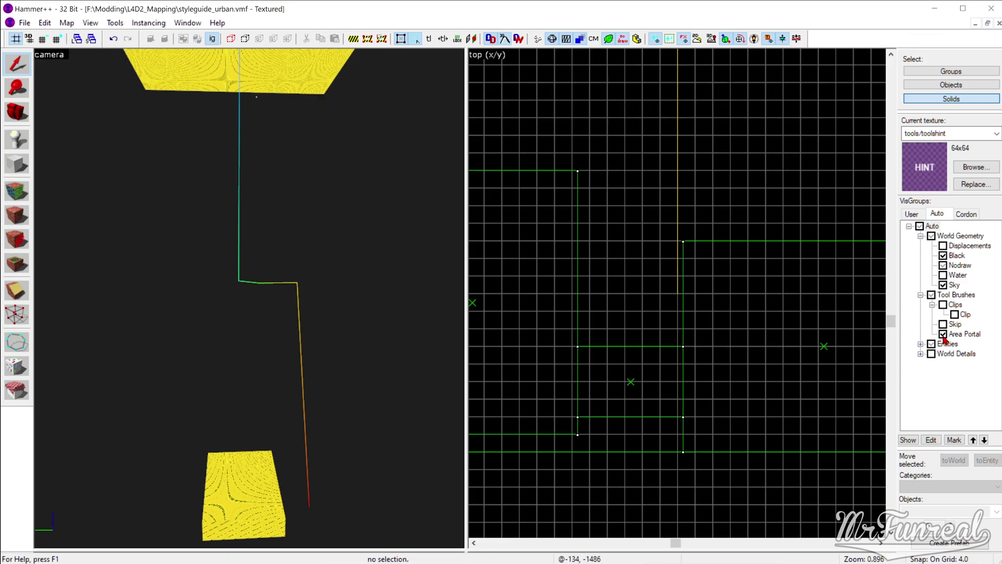
Widen the brown ground brush from 3432 to 3496 units to close the gap.
key("w")
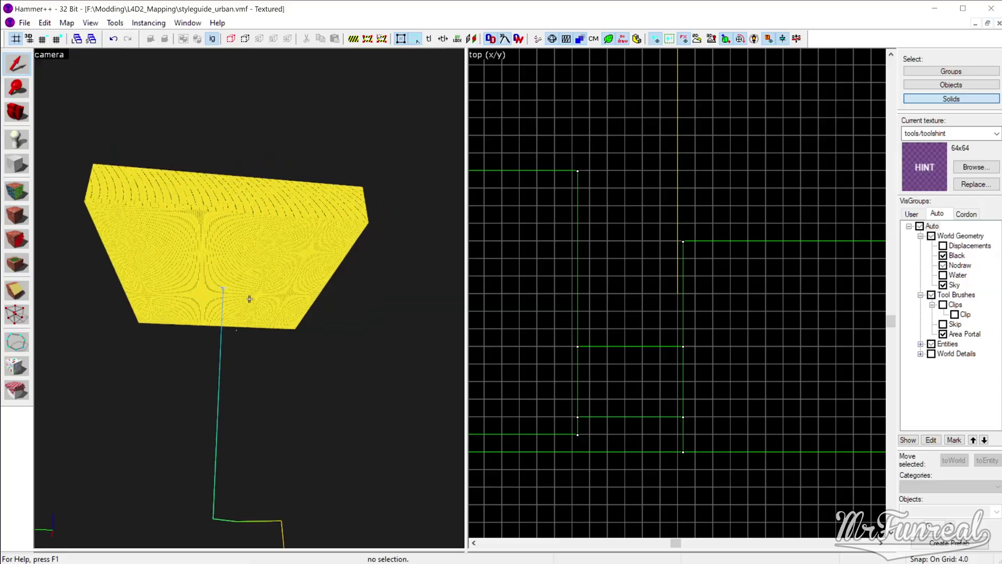
key("Up")
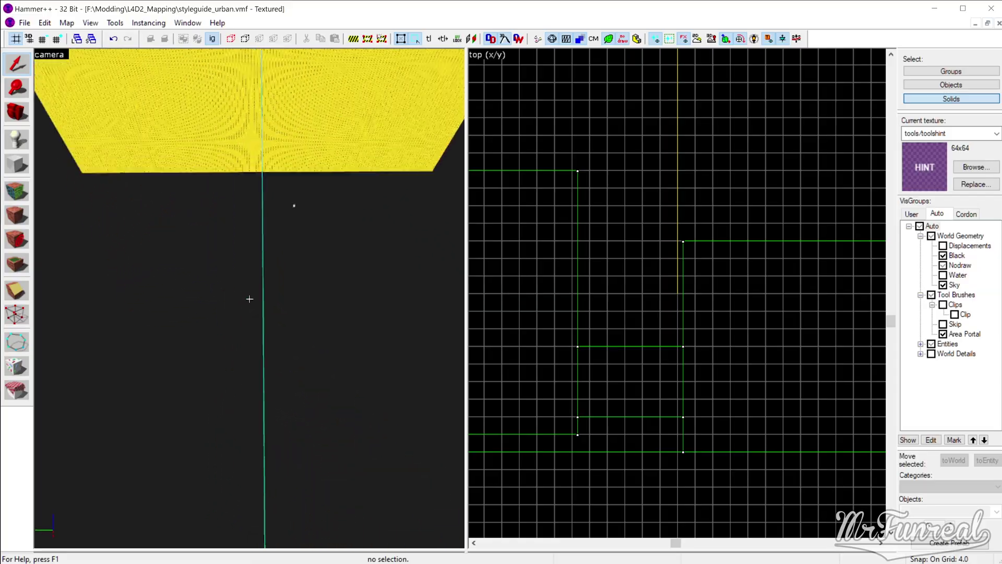
key("w")
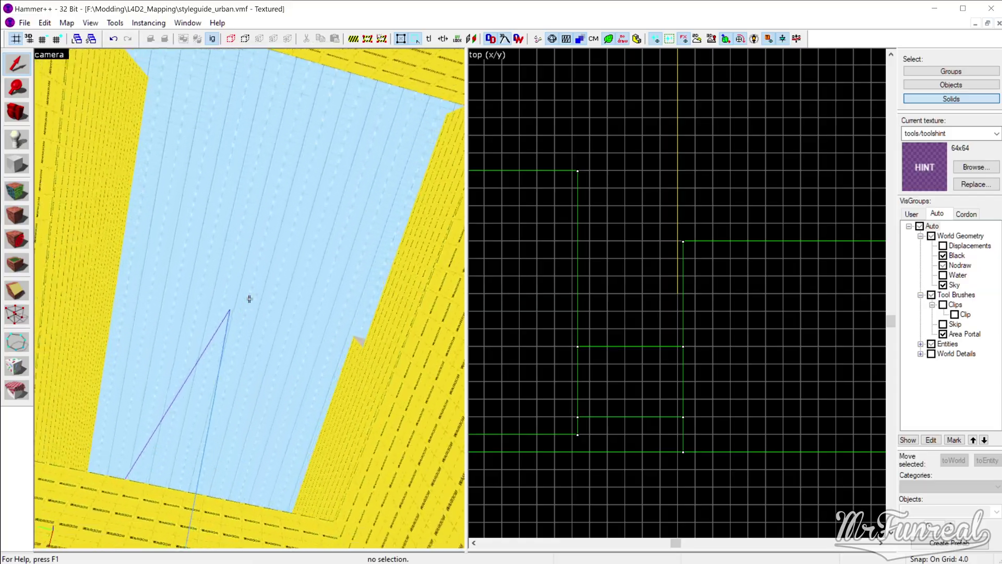
key("w")
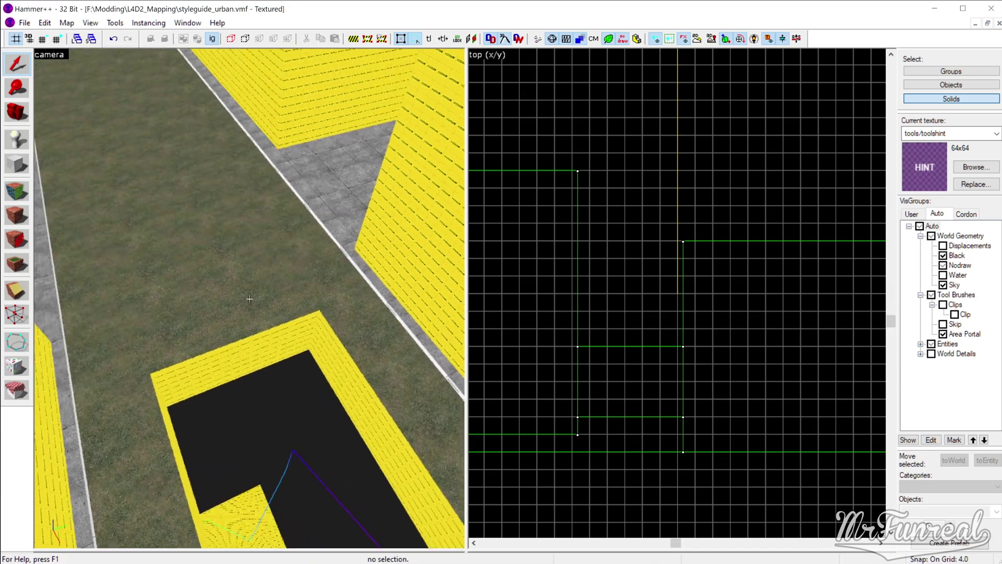
key("Down")
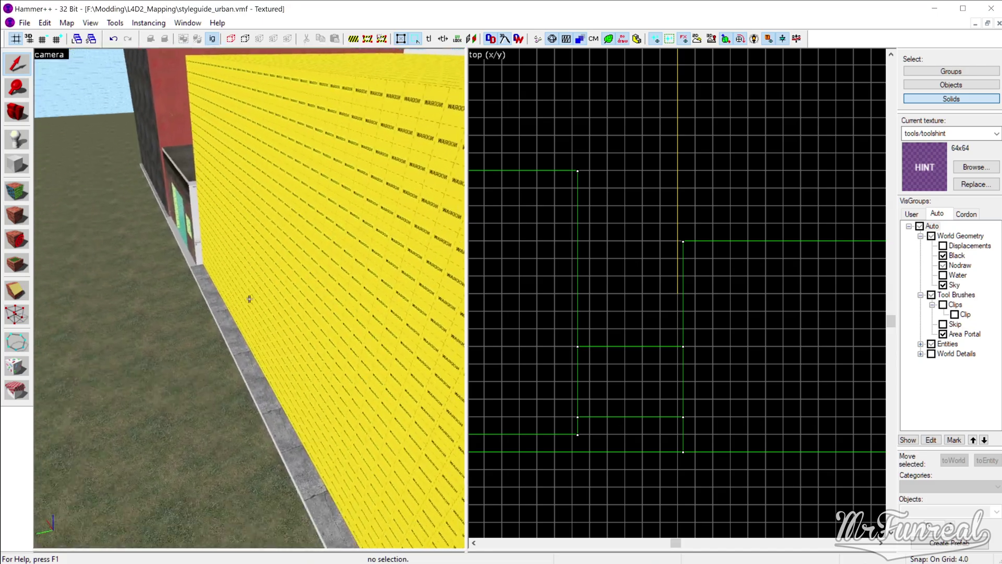
left_click(356, 318)
scroll(682, 233, "down", 2)
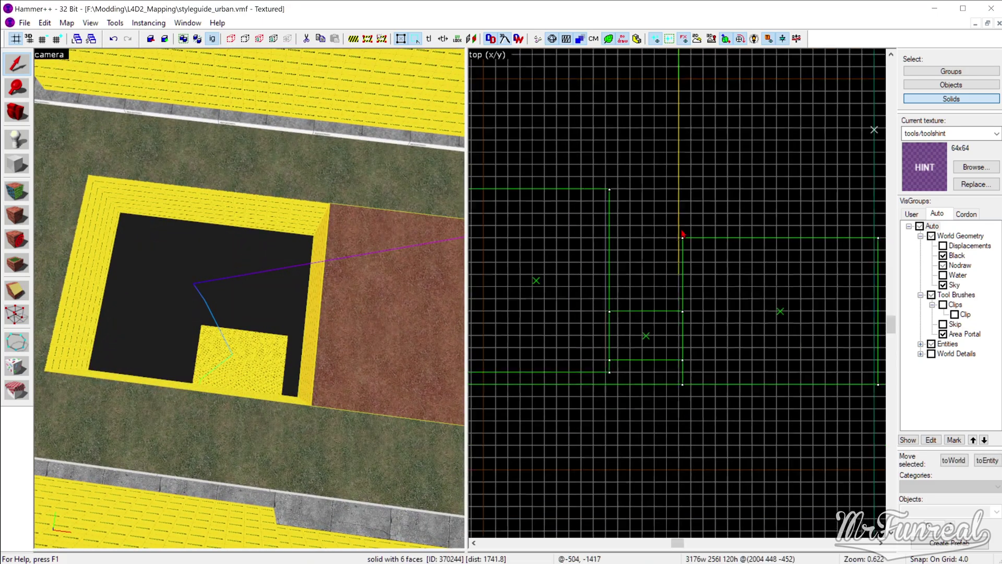
scroll(685, 202, "down", 3)
scroll(685, 201, "up", 3)
scroll(697, 172, "up", 3)
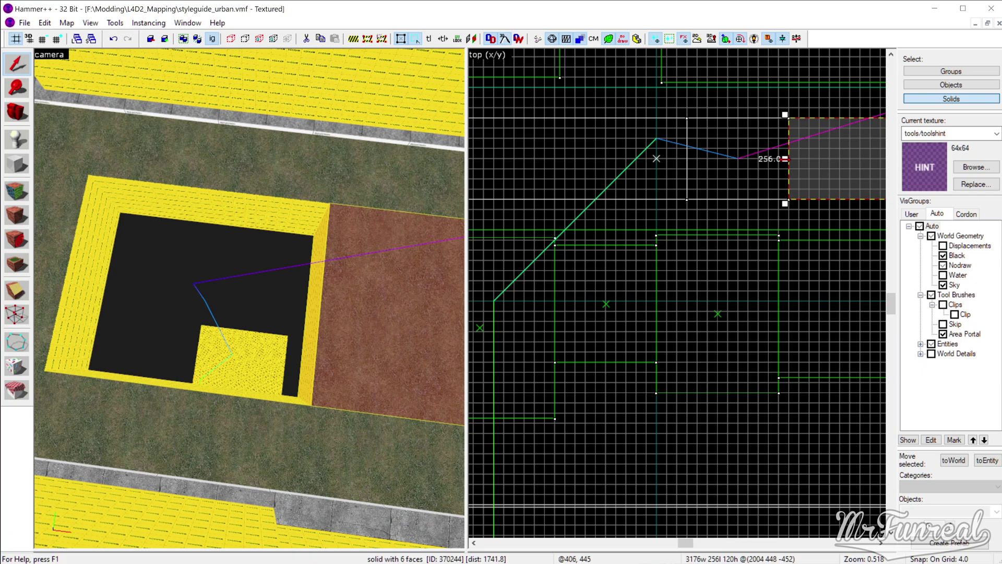
left_click_drag(706, 159, 684, 160)
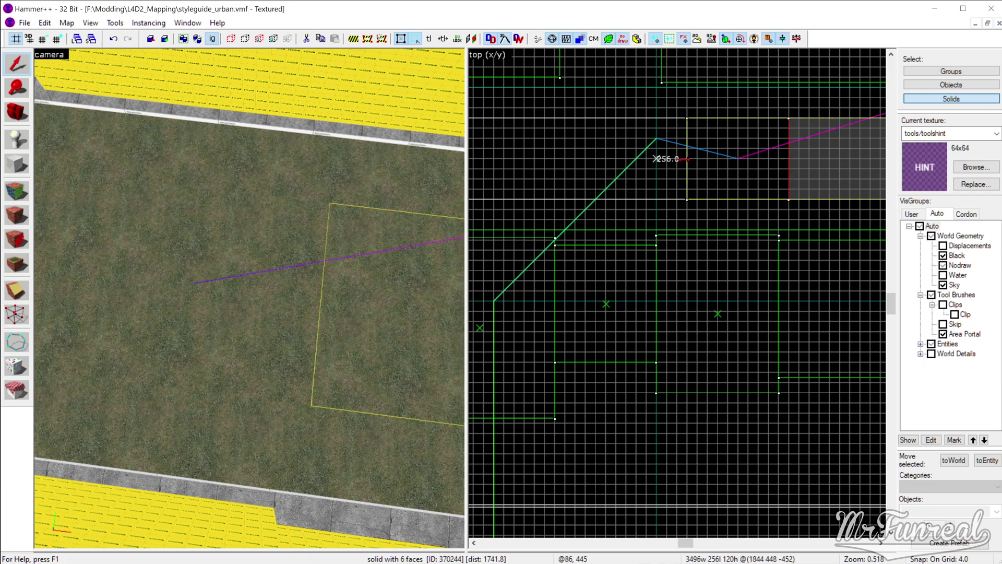
Show all geometry again and compile the map with the HDR Only configuration.
left_click(920, 226)
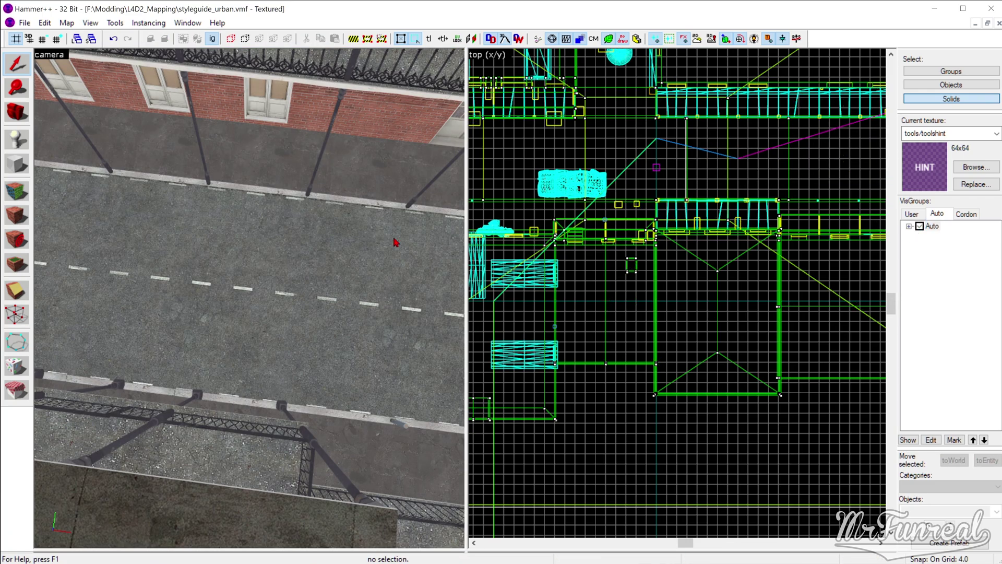
key("F9")
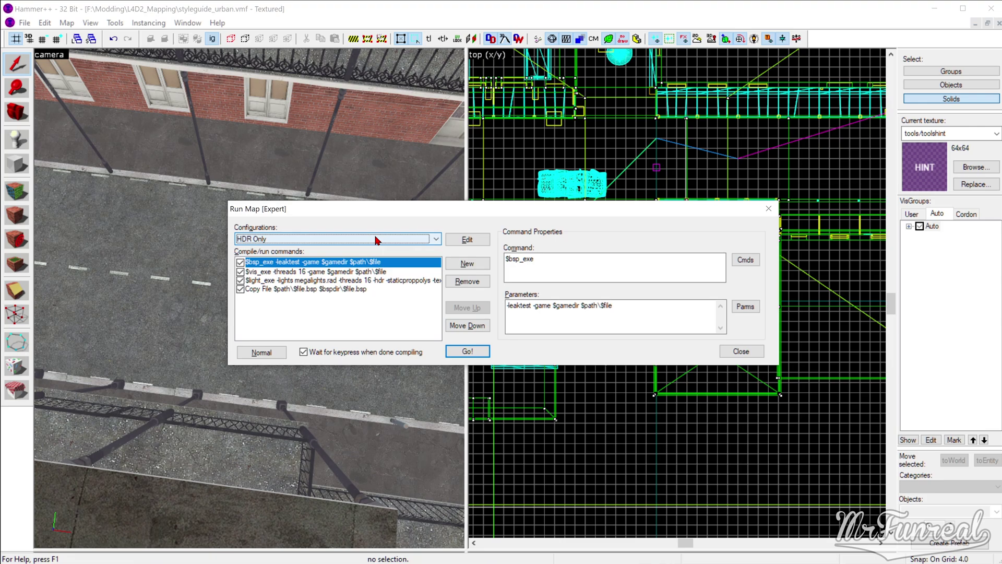
key("Return")
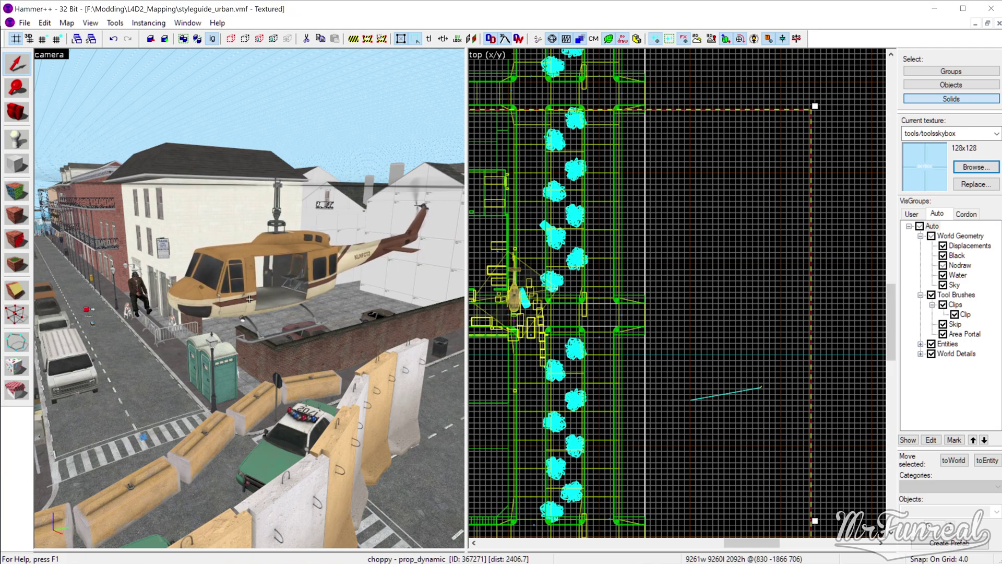
Draw a tools/toolsskybox block at the end of the leak trail.
key("w")
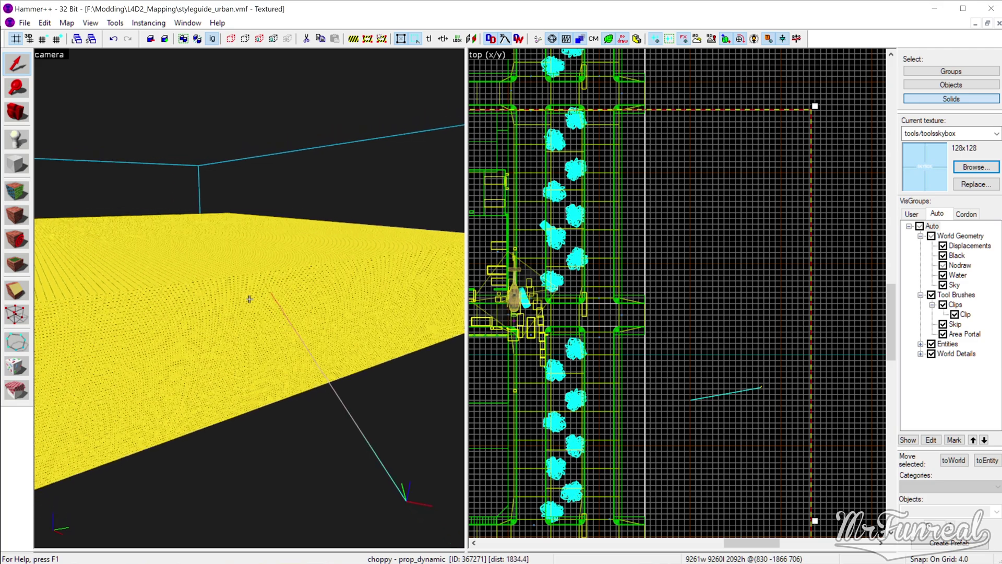
key("w")
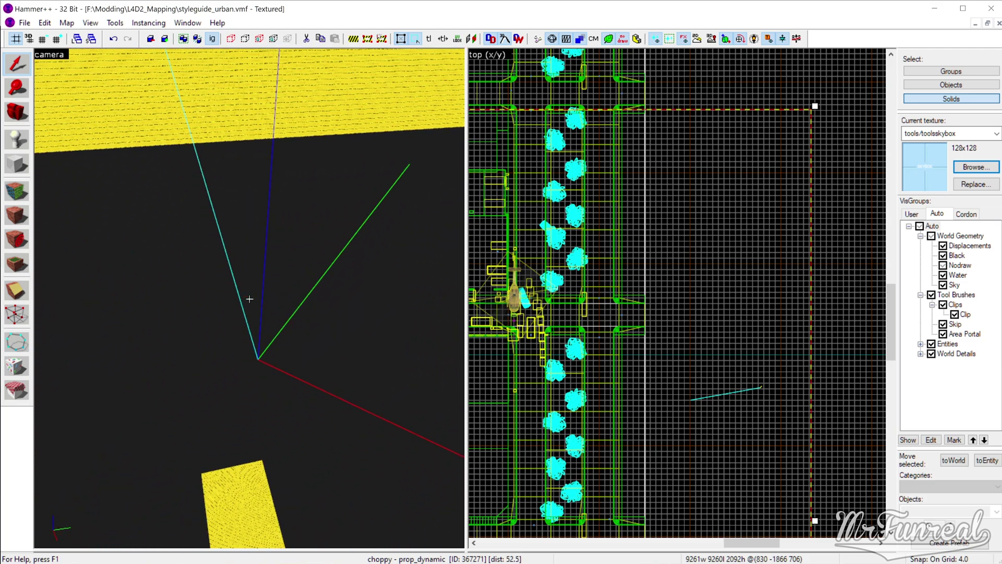
key("s")
key("z")
key("shift+b")
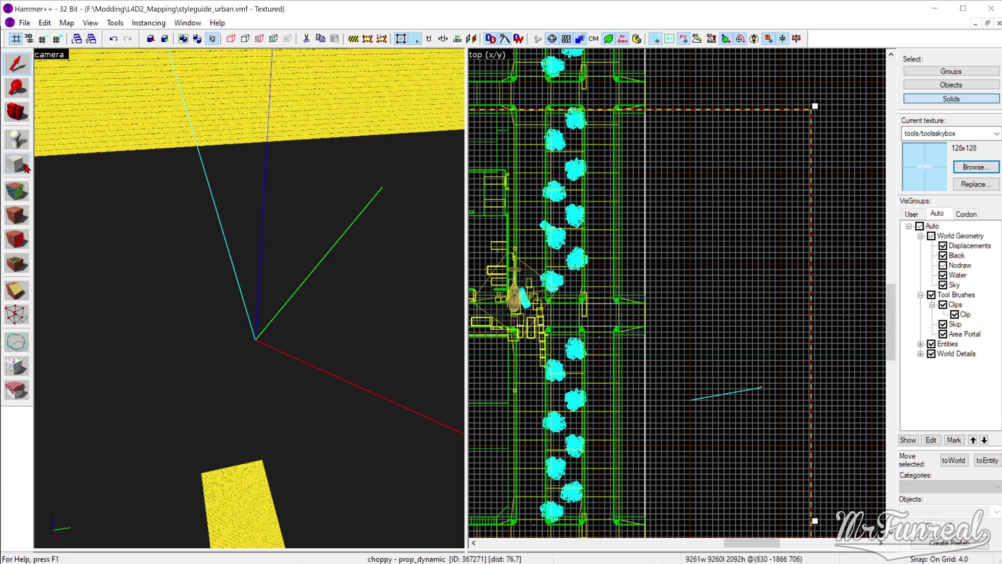
scroll(768, 389, "up", 5)
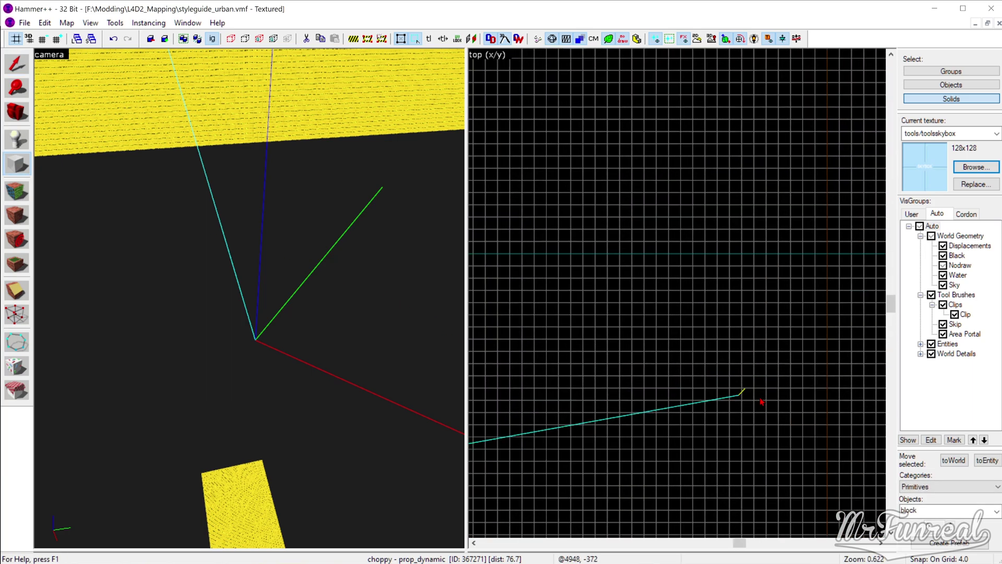
scroll(761, 402, "up", 5)
scroll(761, 399, "up", 5)
scroll(757, 376, "up", 5)
left_click_drag(766, 343, 641, 461)
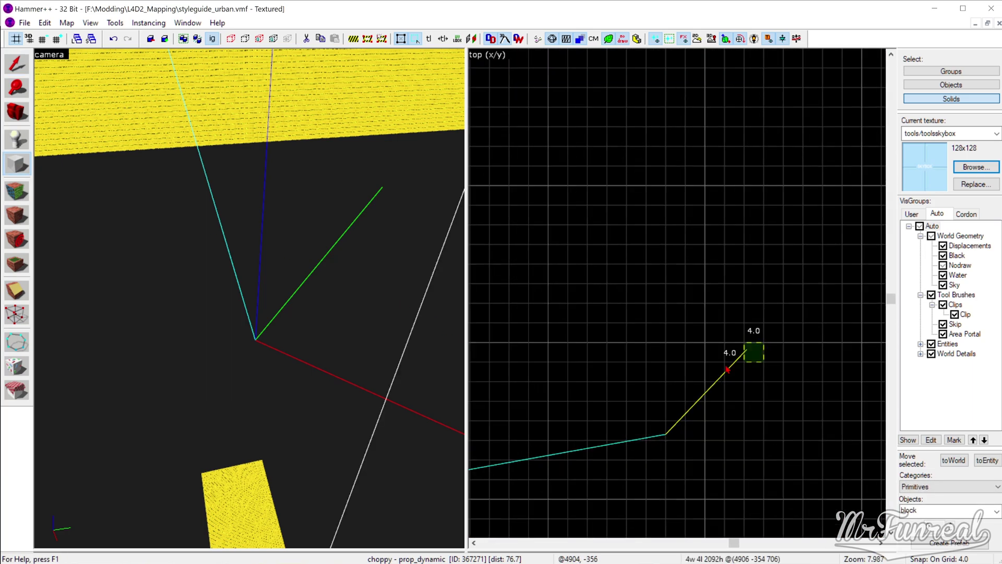
key("Return")
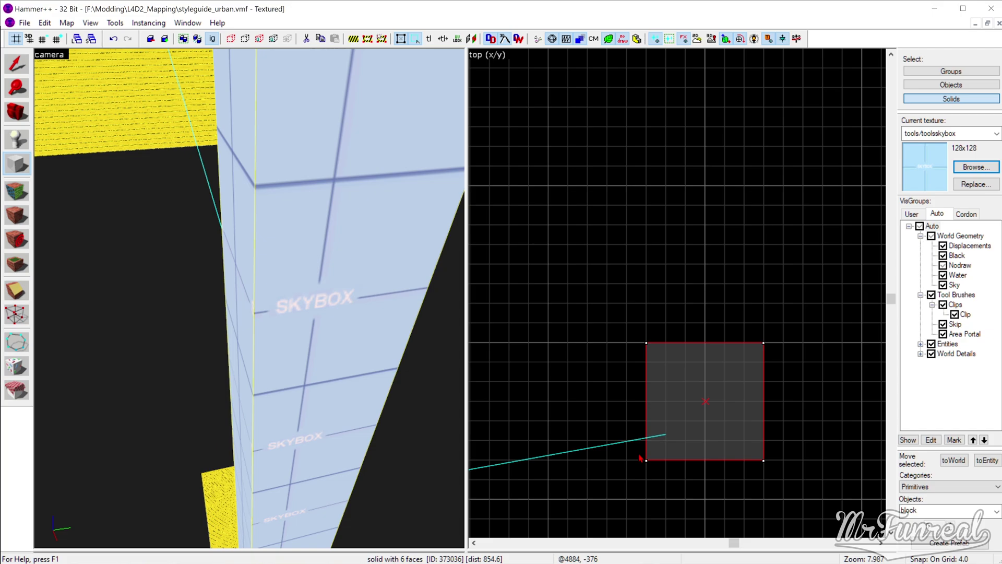
Clip the tall skybox block's top and bottom off in the side view, leaving a cube.
left_click_drag(563, 550, 68, 223)
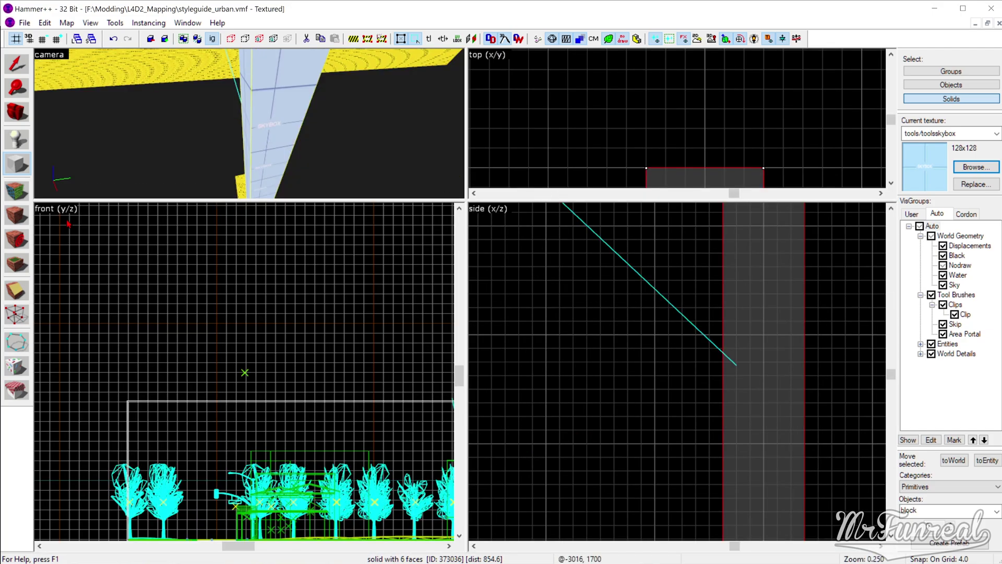
left_click(15, 290)
left_click(735, 323)
left_click_drag(734, 323, 712, 321)
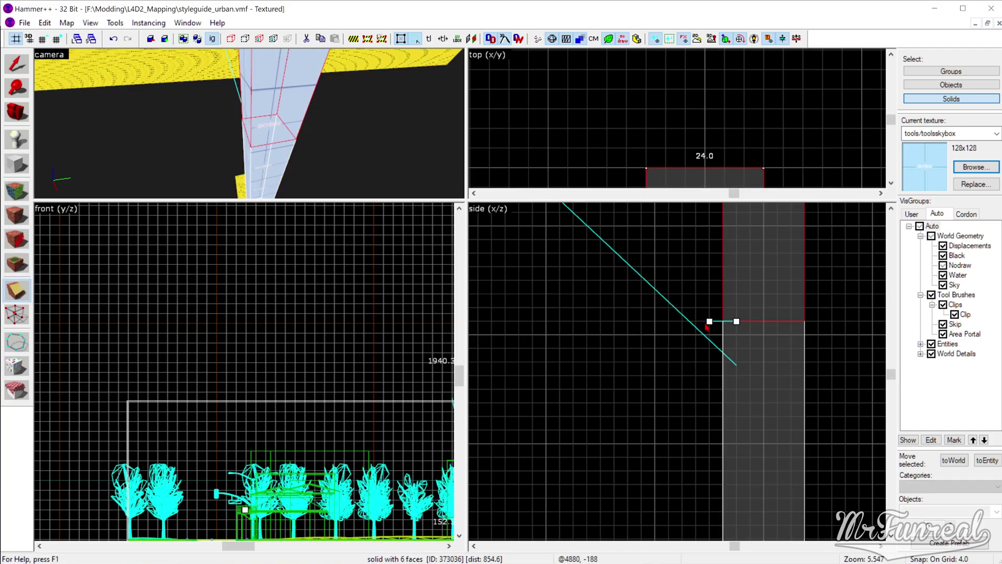
key("Return")
left_click_drag(711, 403, 729, 402)
key("Return")
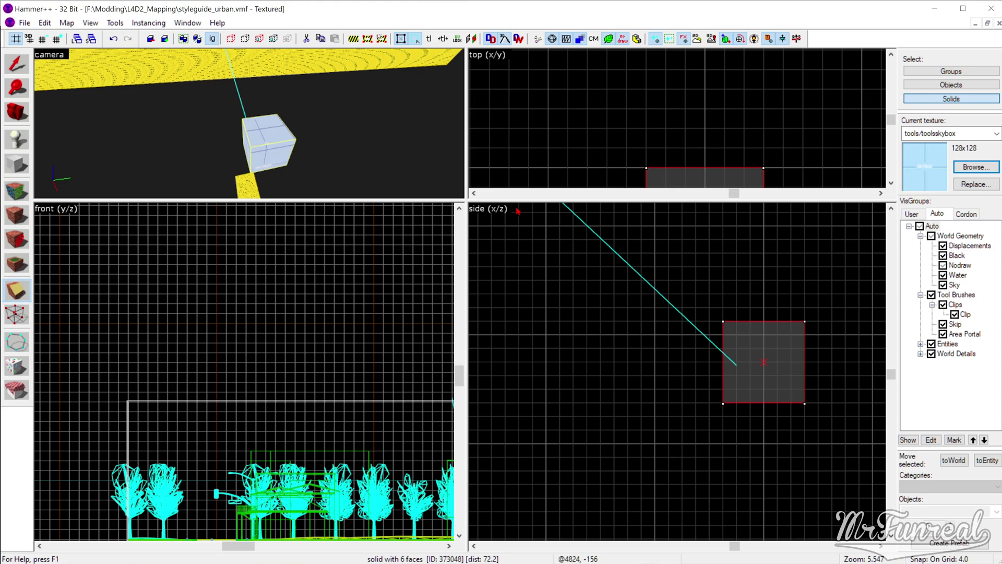
left_click_drag(517, 202, 447, 478)
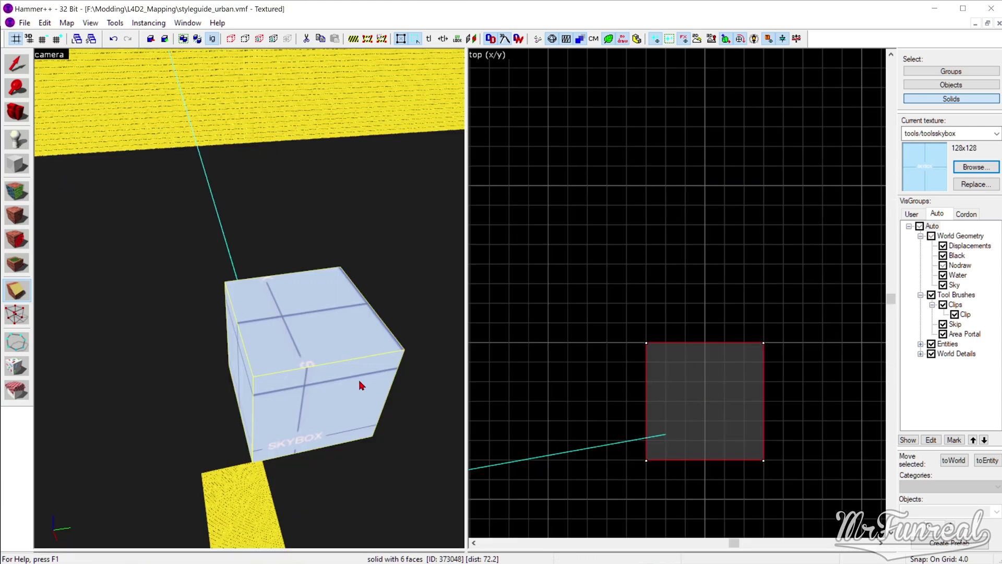
key("Down")
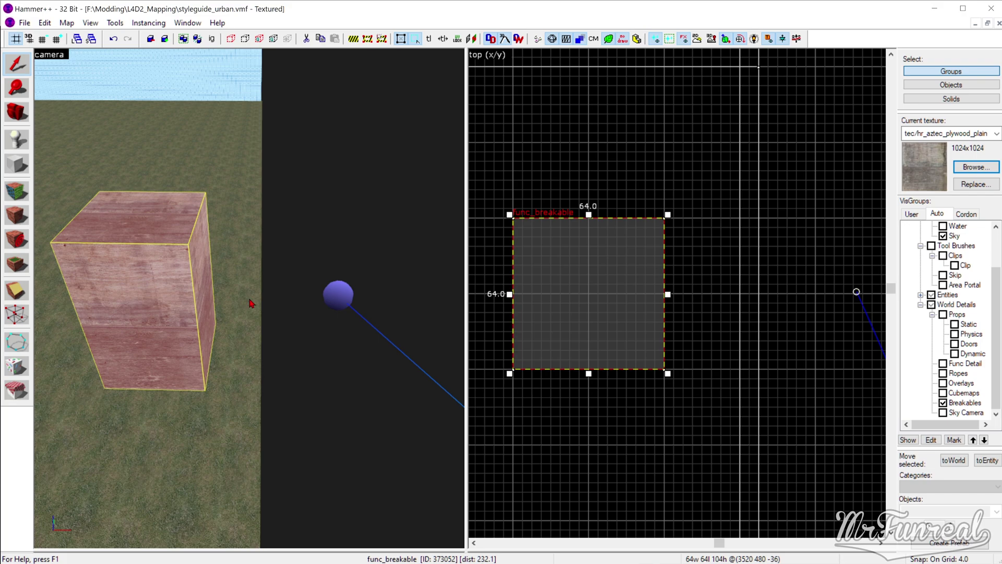
Center the func_breakable's origin with Center Origins.
right_click(545, 233)
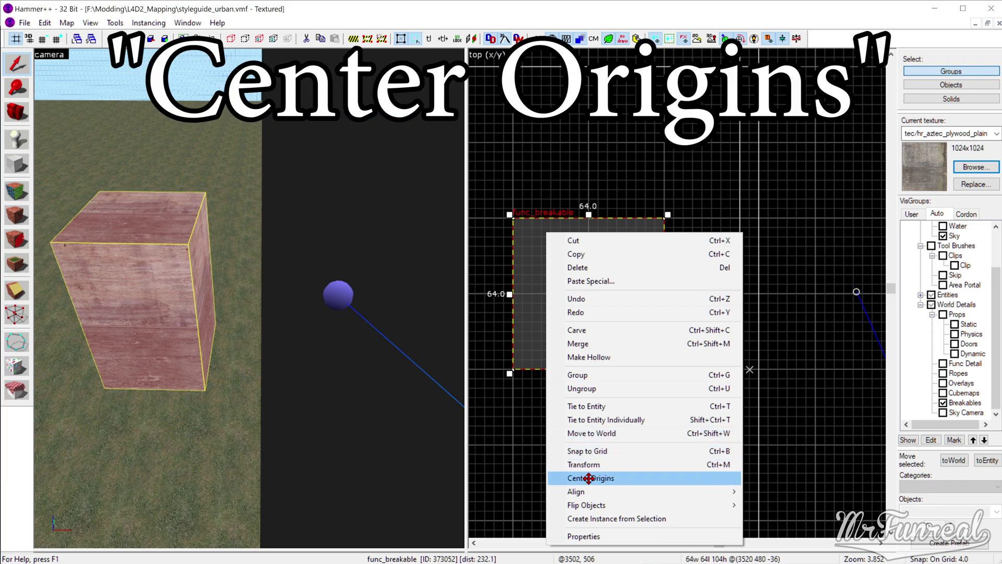
left_click(589, 478)
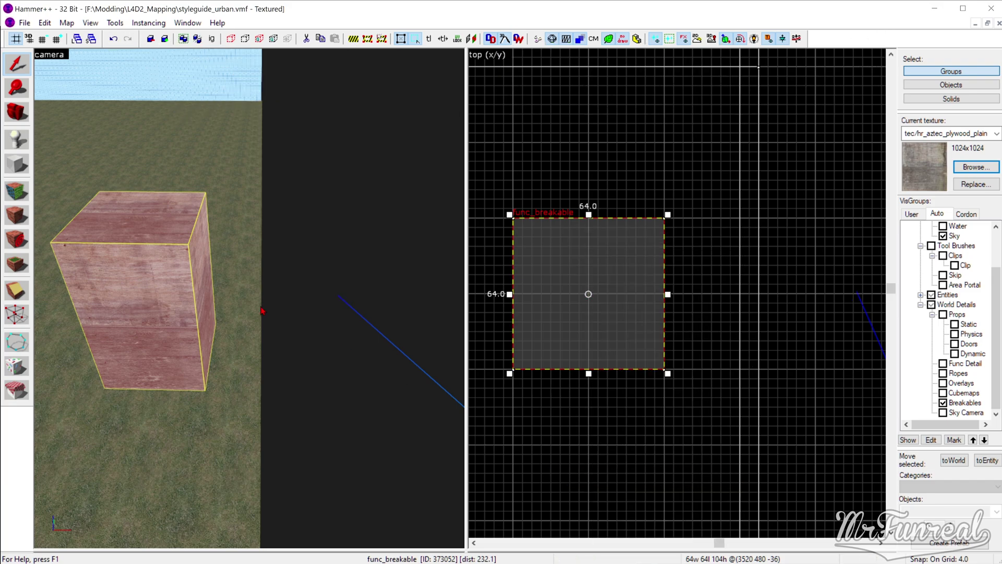
key("z")
key("w")
key("w")
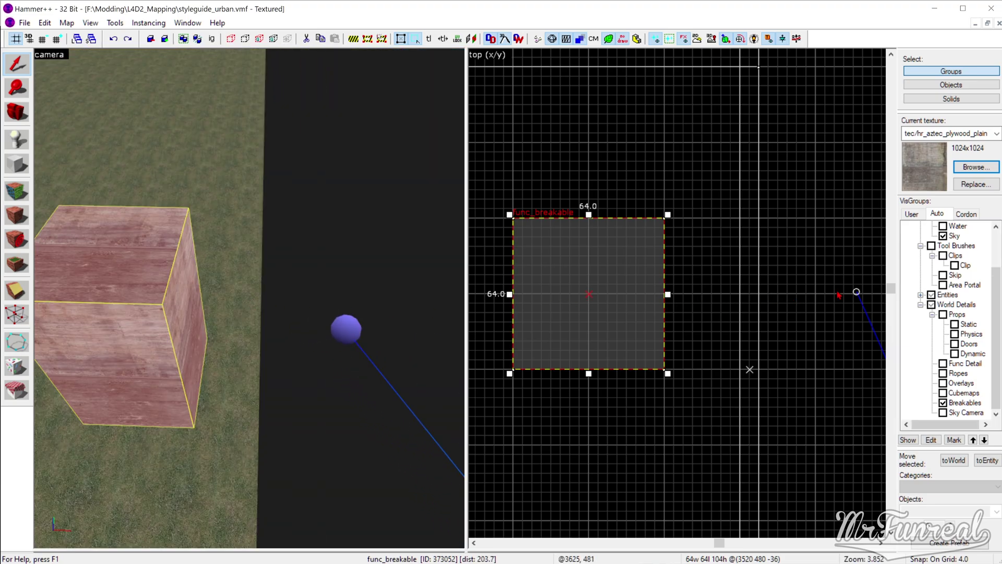
Unhide all map geometry around the breakable cube.
mouse_move(856, 293)
left_mouse_down()
mouse_move(588, 293)
mouse_move(551, 265)
mouse_move(617, 256)
left_mouse_up()
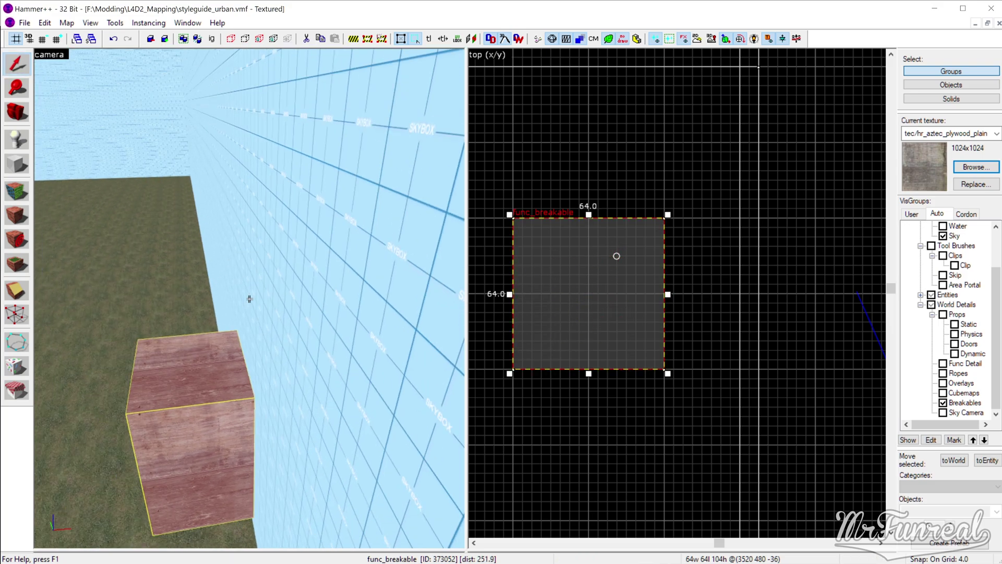
left_click_drag(246, 358, 431, 340)
key("shift+h")
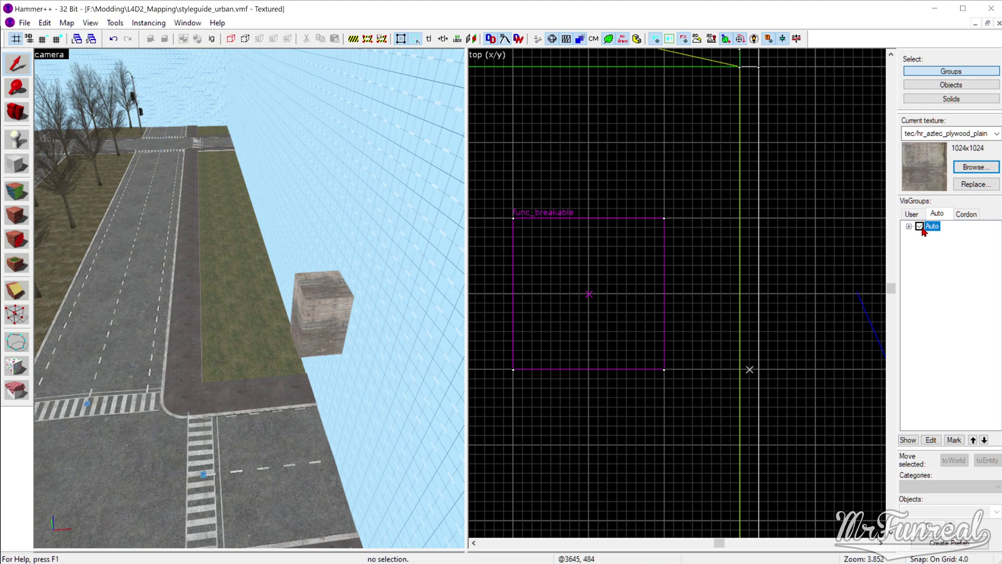
Compile styleguide_urban.bsp using the configuration that copies it to Left 4 Dead 2.
key("F9")
key("Return")
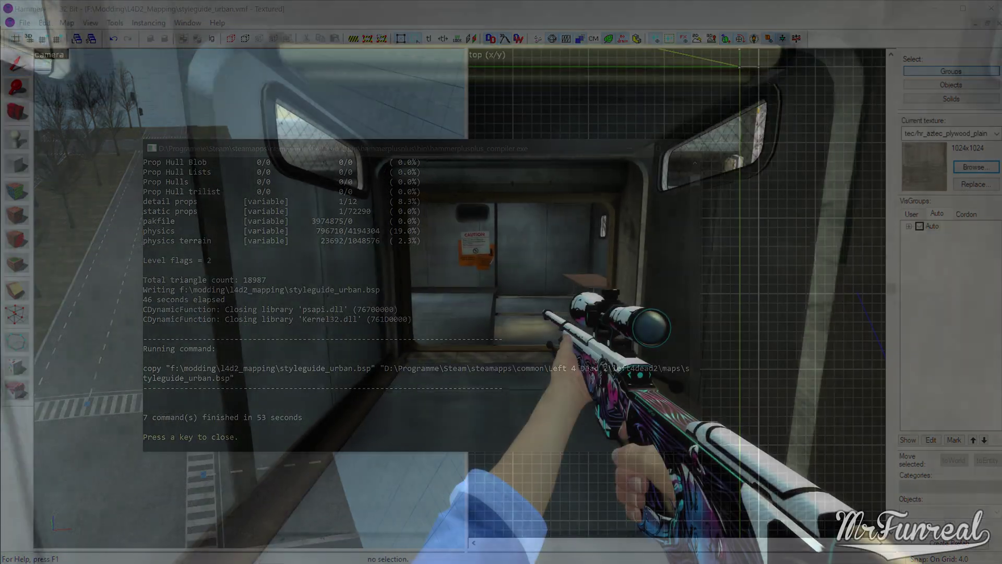
Walk through the train car, open its door and step out onto the street.
key("w")
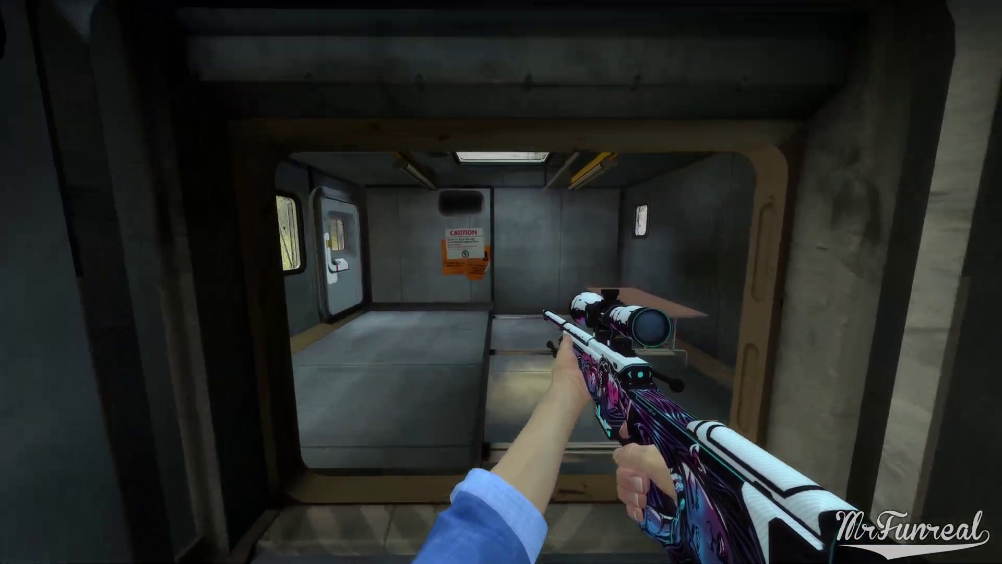
key("w")
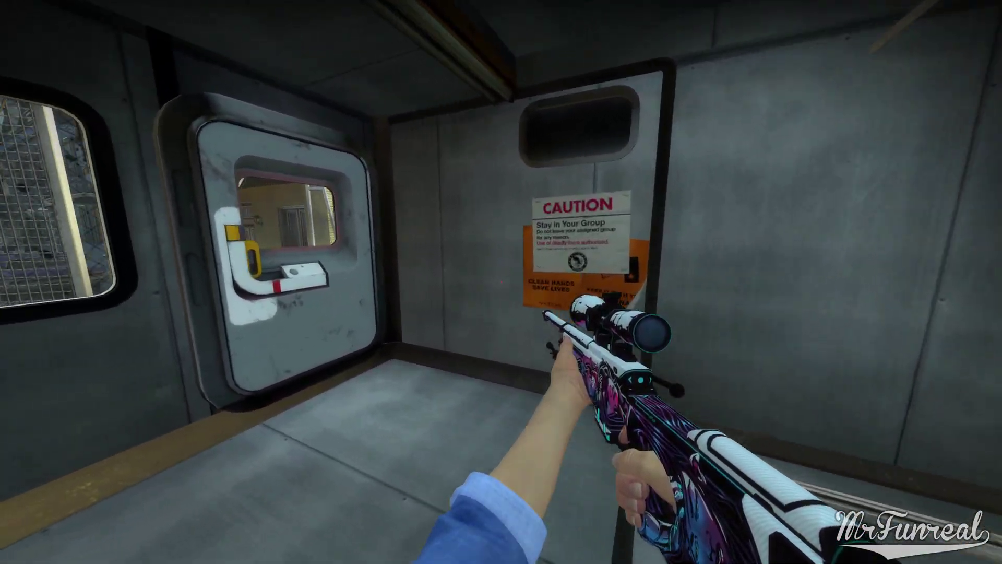
key("e")
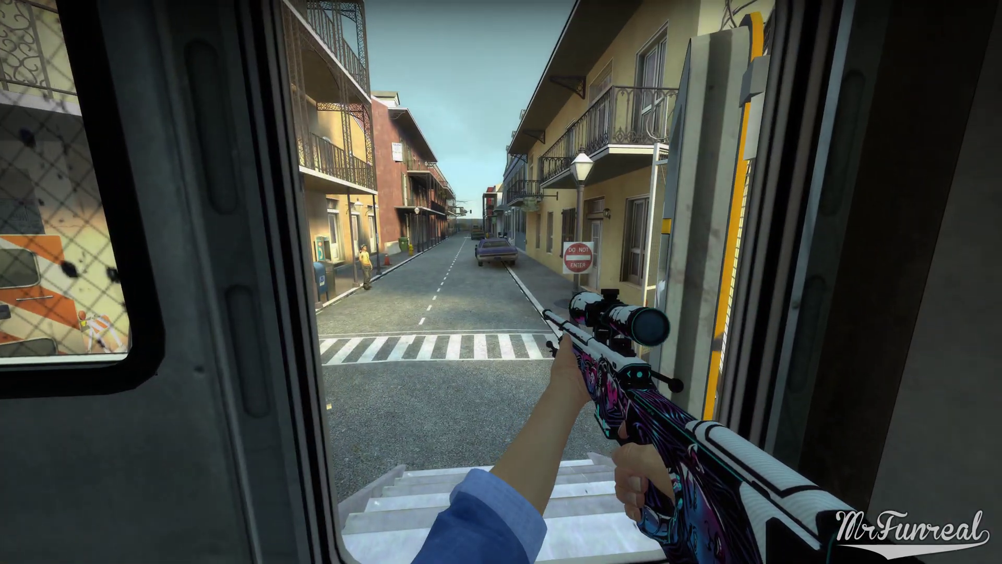
key("w")
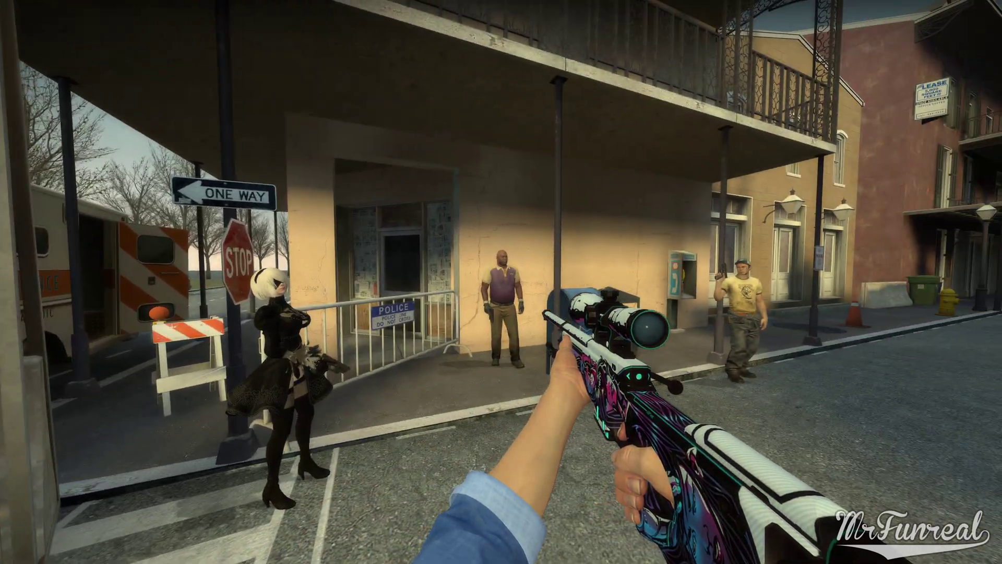
key("w")
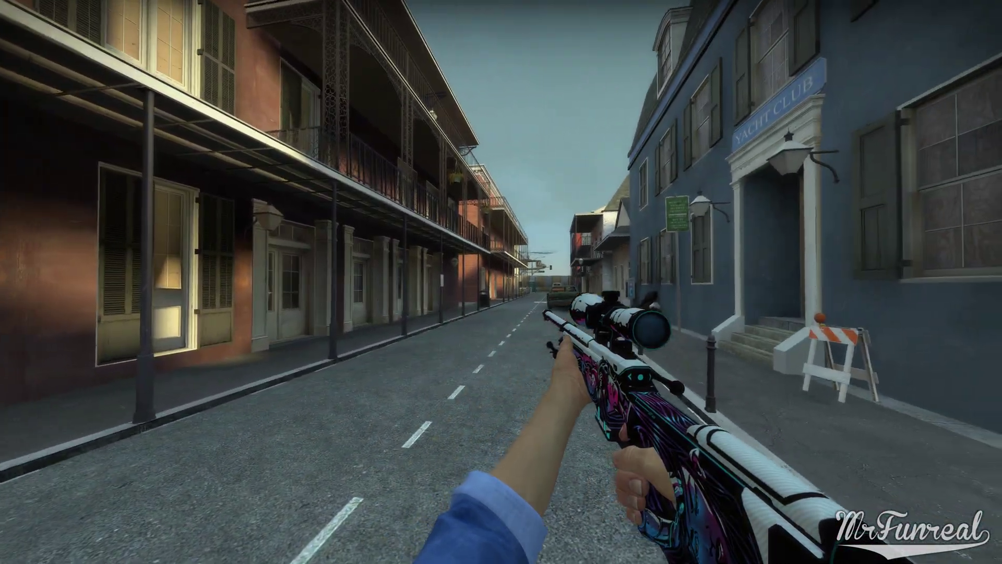
Walk the street, spray a graffiti tag, and pass the taxi into the dark garage.
key("s")
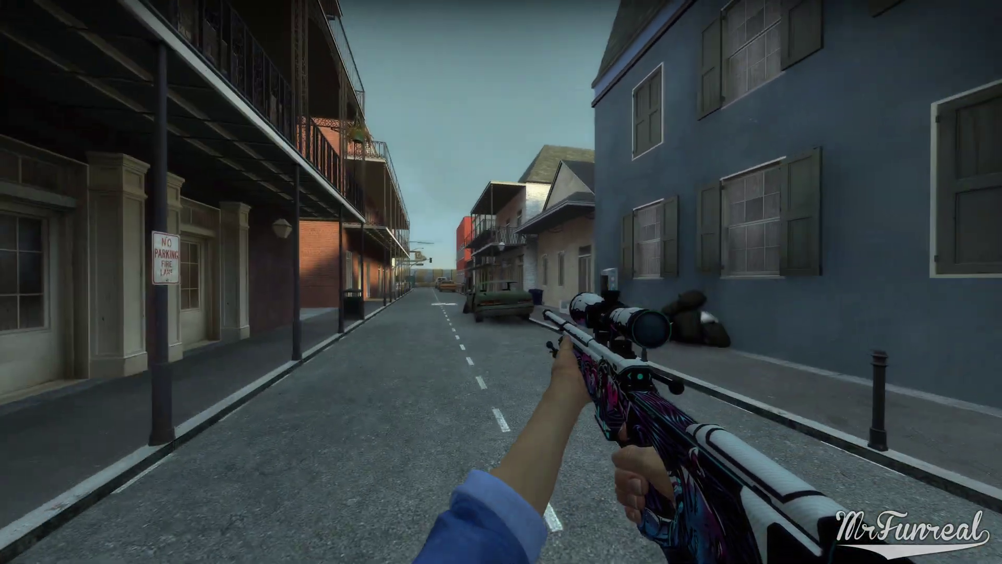
key("w")
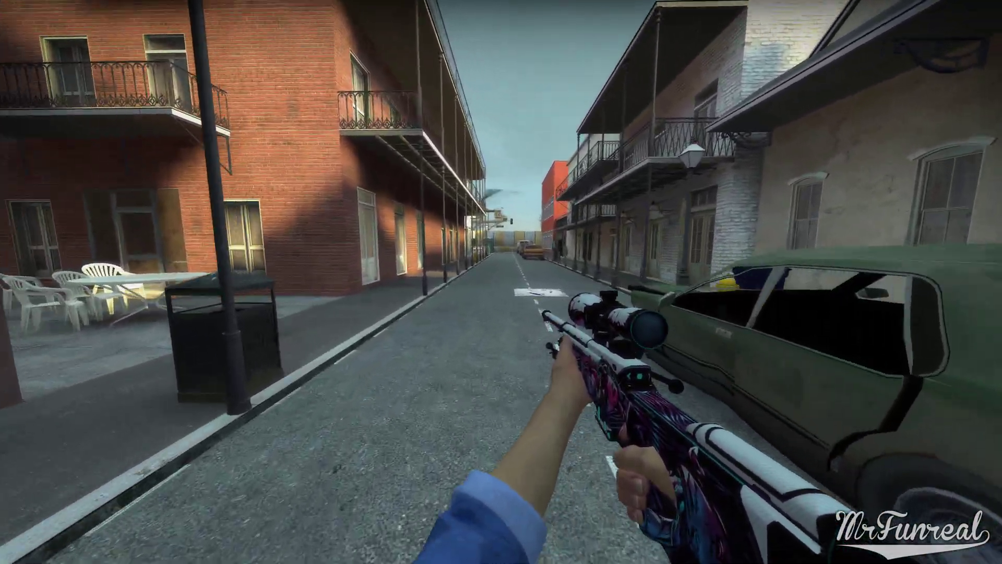
key("t")
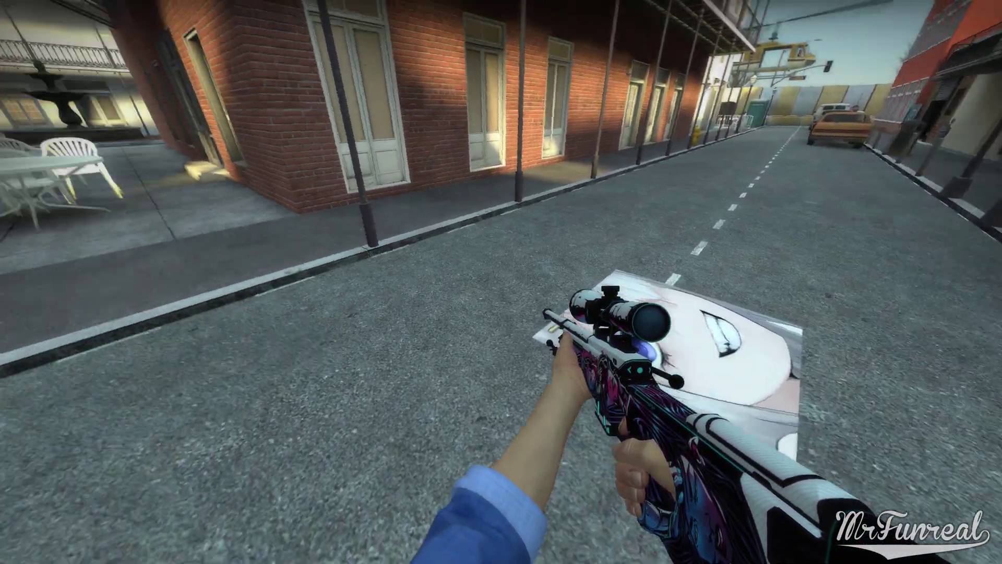
key("w")
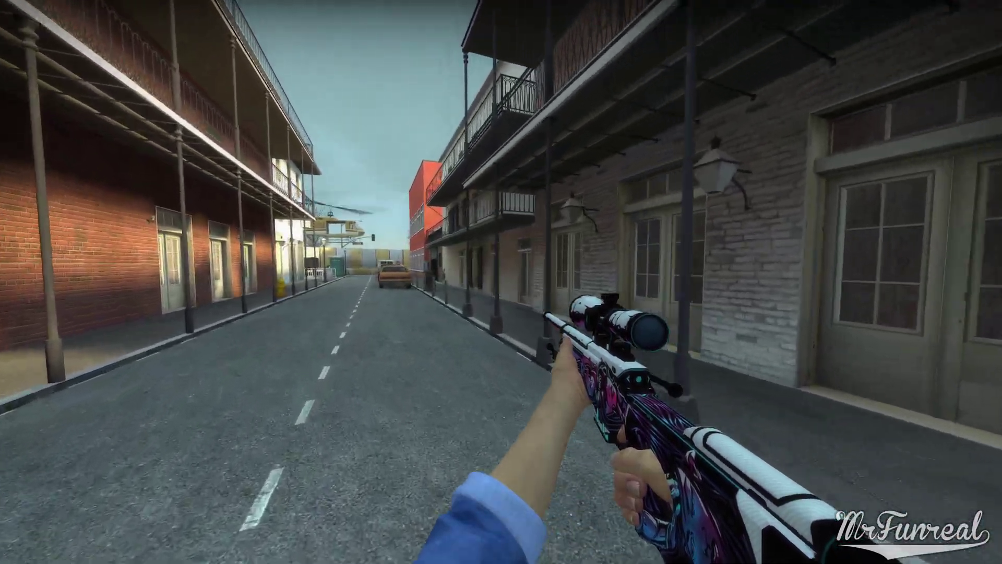
key("d")
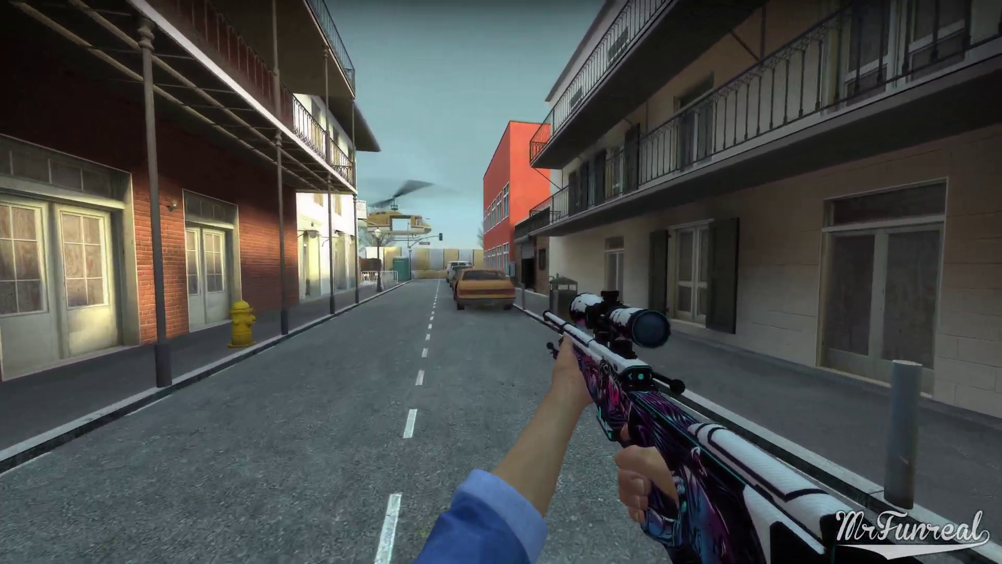
key("w")
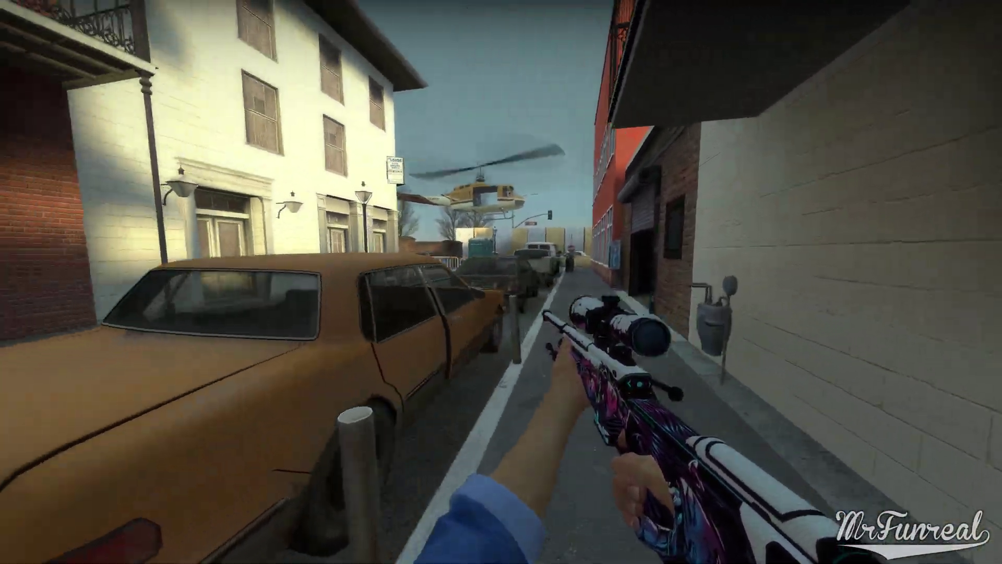
key("w")
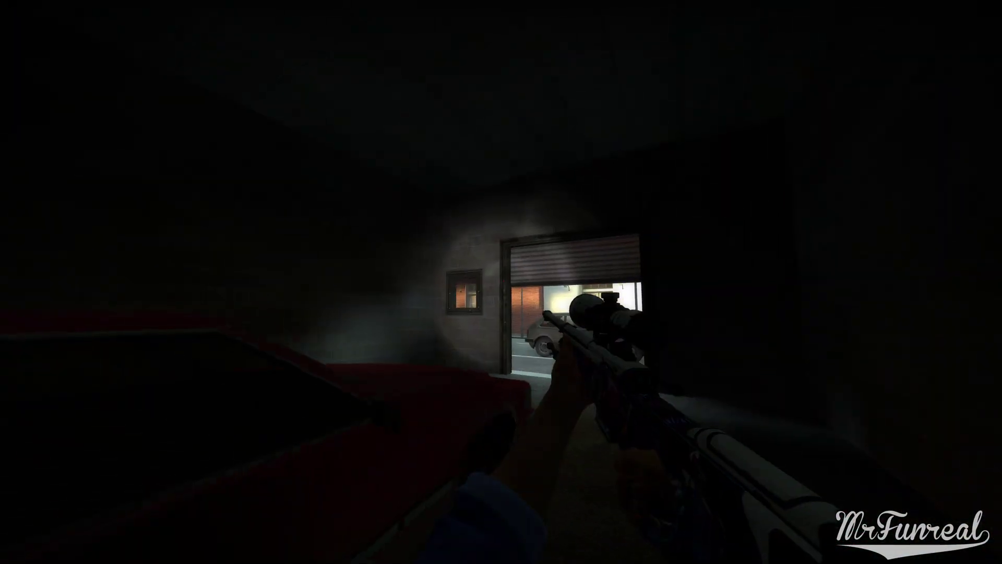
Walk out of the garage to the street by the concrete barriers.
key("w")
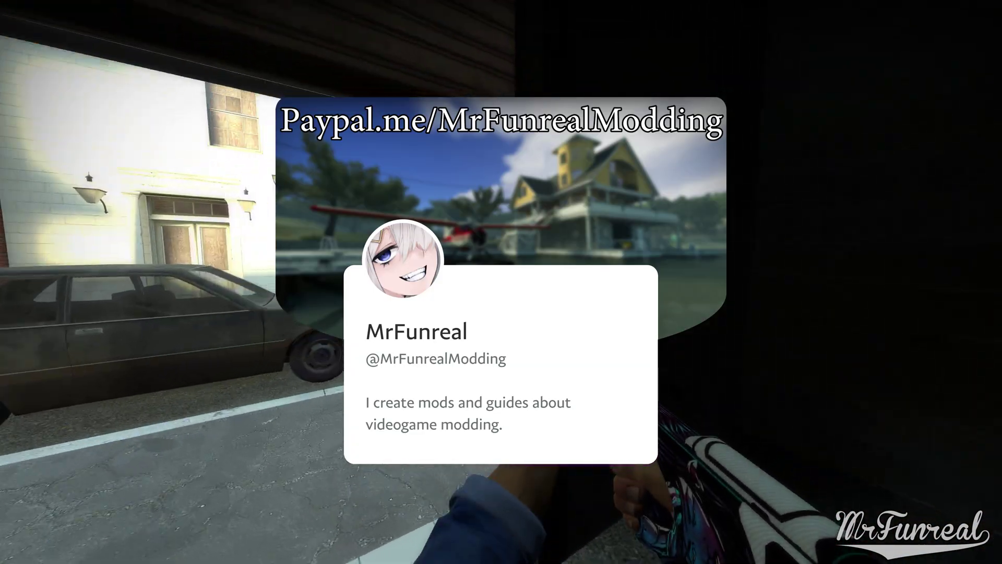